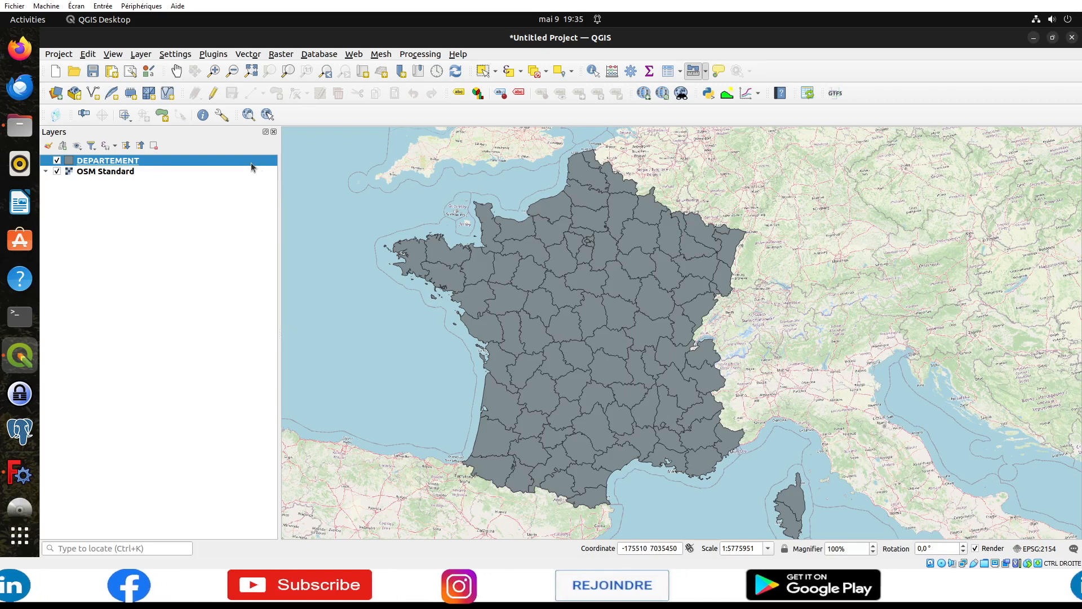
Open the attribute table of the DEPARTEMENT layer and turn on editing for it.
click(668, 72)
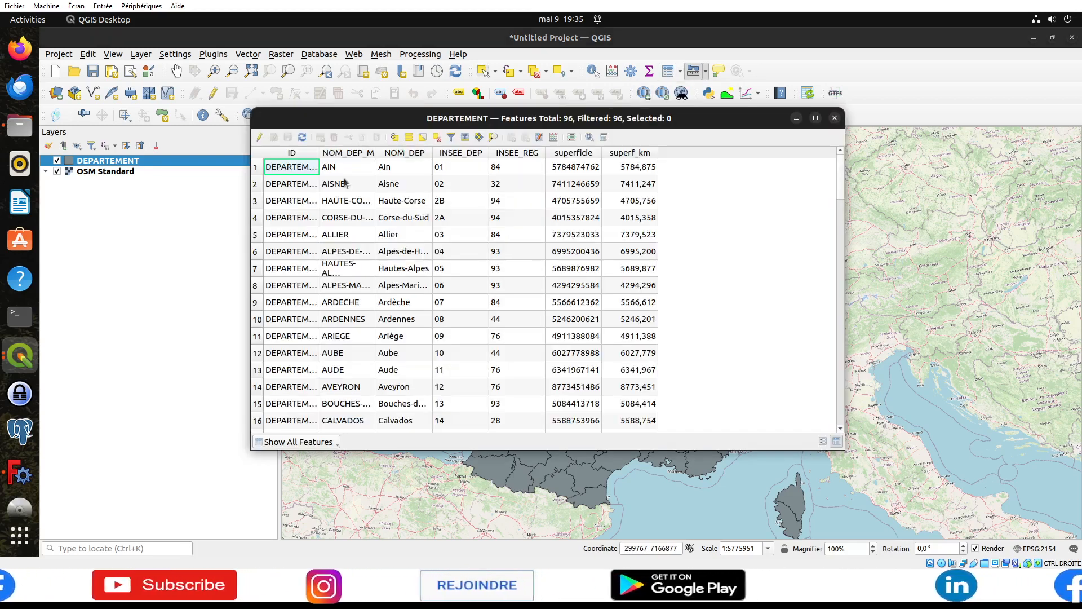
drag(413, 119, 484, 122)
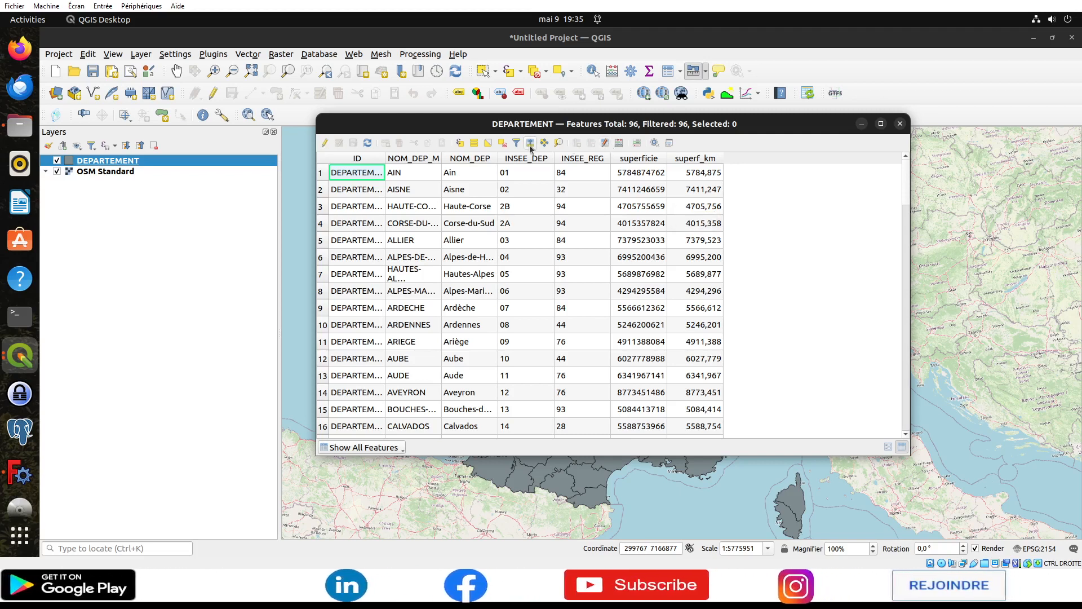
click(326, 143)
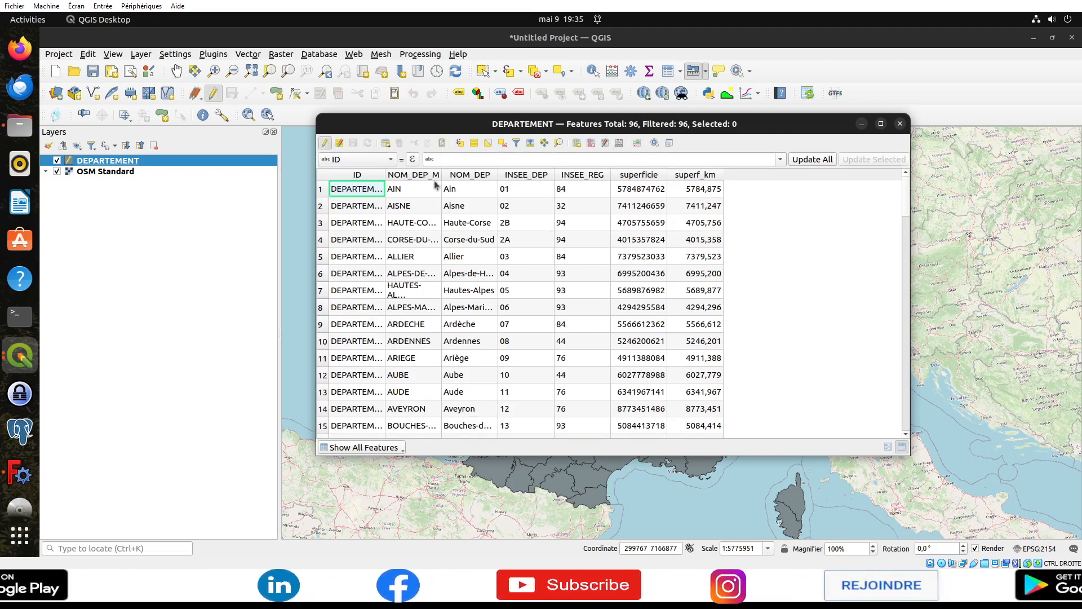
Add a field named perimetre of type Integer (64 bit) to the DEPARTEMENT attribute table.
click(577, 146)
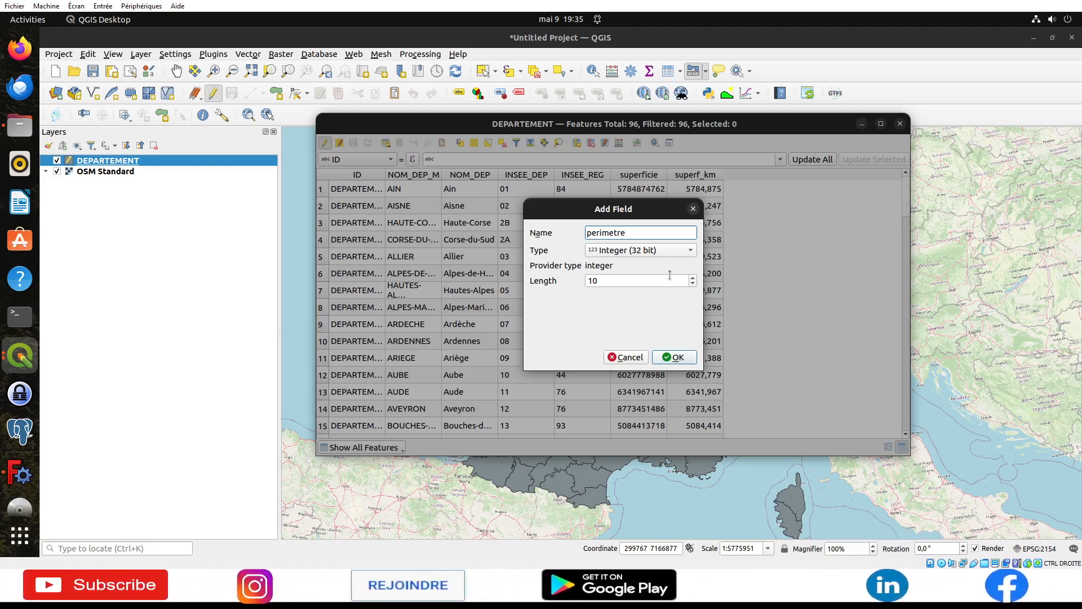
click(654, 251)
click(641, 263)
click(641, 254)
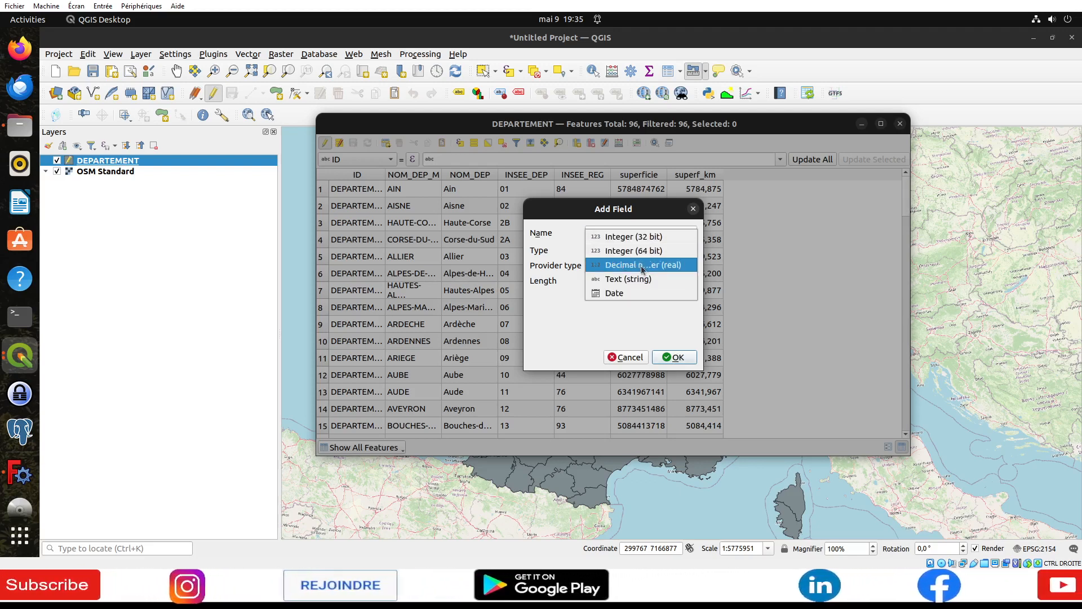
click(641, 251)
click(684, 363)
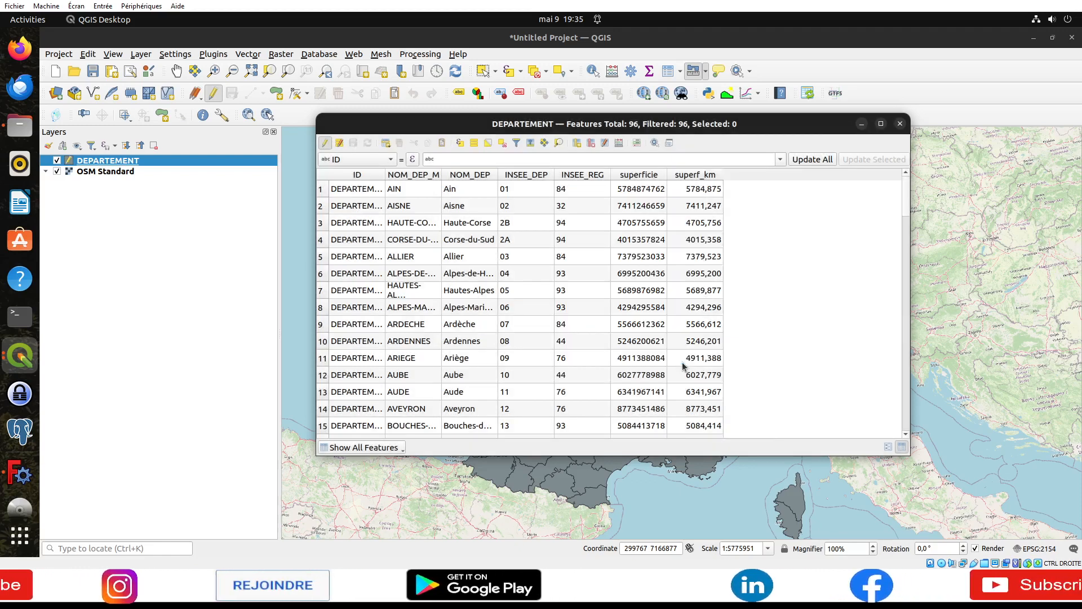
click(786, 212)
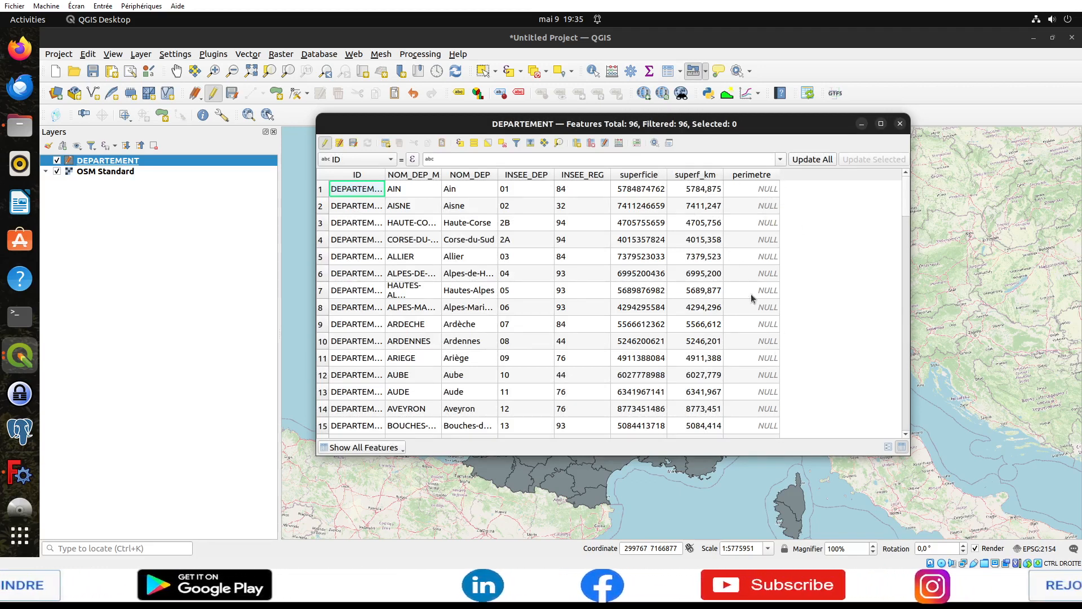
scroll(743, 265, down, 1)
scroll(742, 265, up, 1)
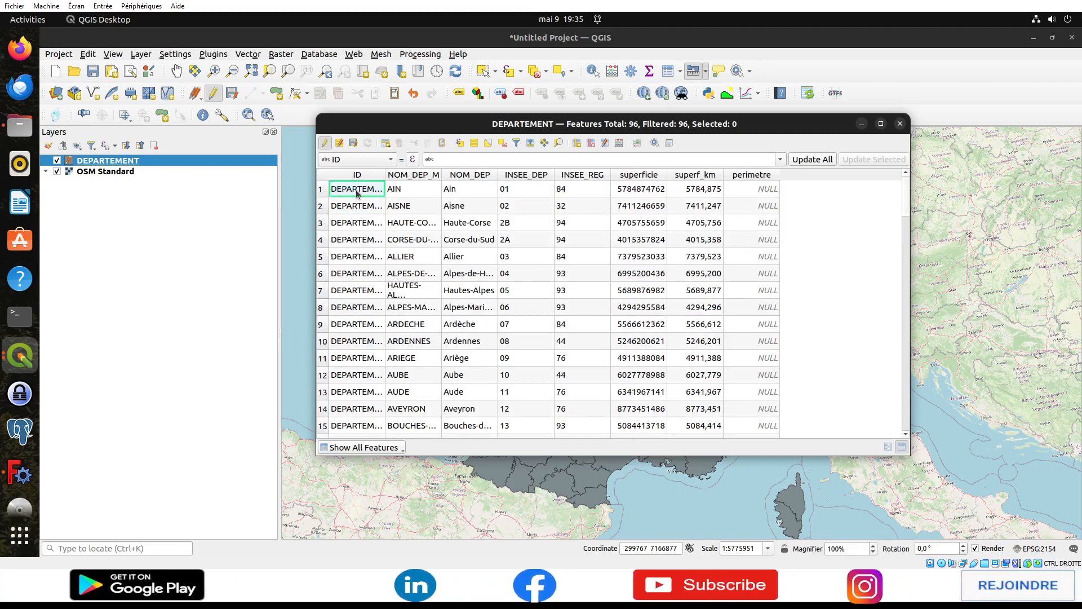
Start the field calculator for DEPARTEMENT and choose the existing perimetre field as the one to update.
click(621, 145)
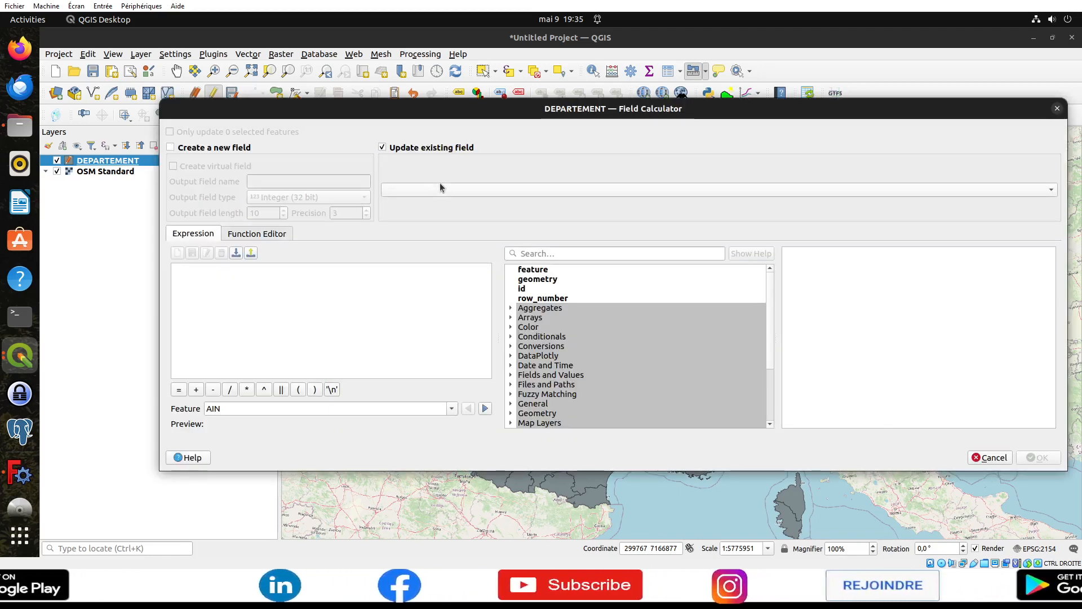
click(241, 149)
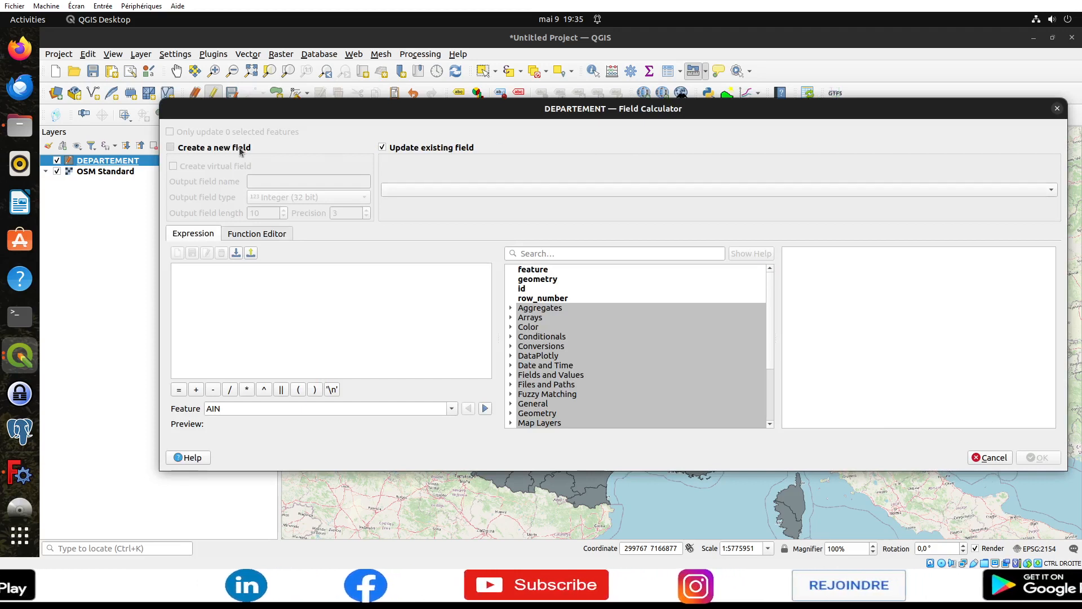
click(429, 150)
click(431, 189)
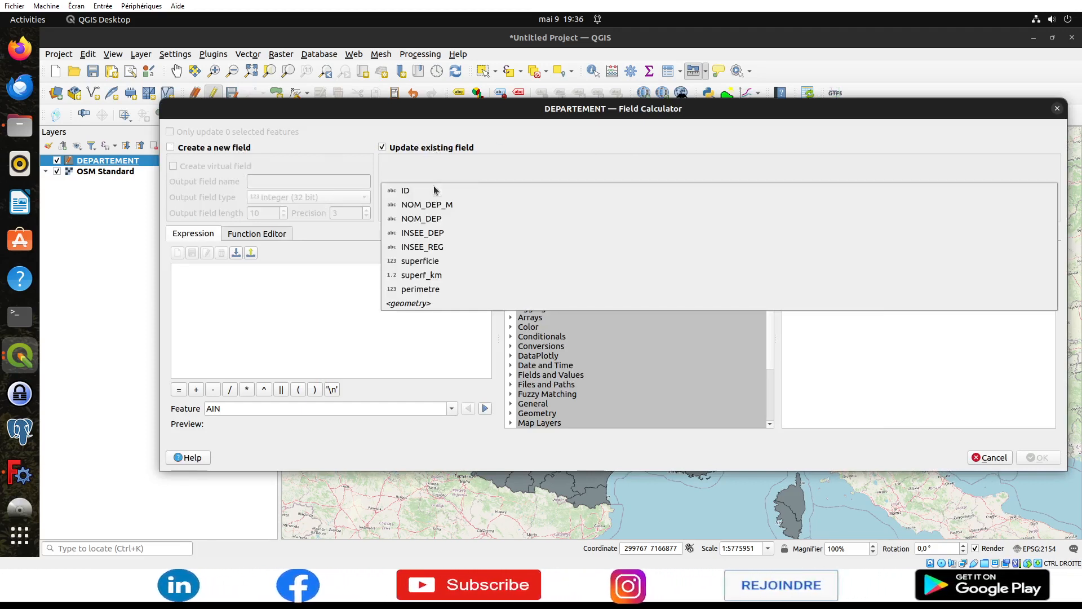
click(430, 298)
Fill the perimetre field for all departments using the geometry function $perimeter as the expression.
scroll(531, 354, down, 1)
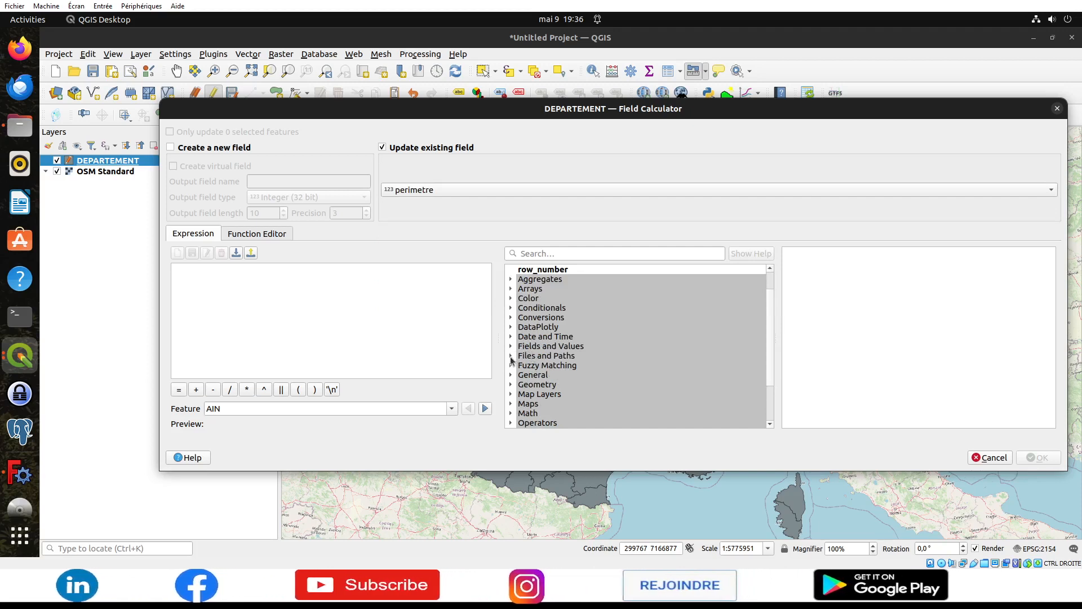
scroll(514, 327, down, 1)
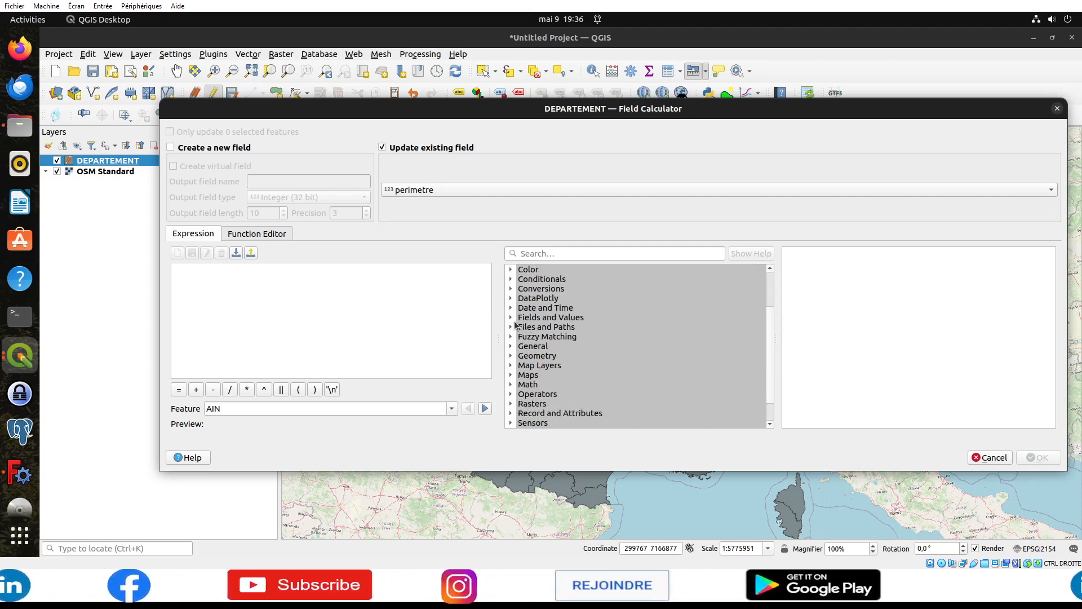
click(511, 355)
scroll(535, 341, down, 2)
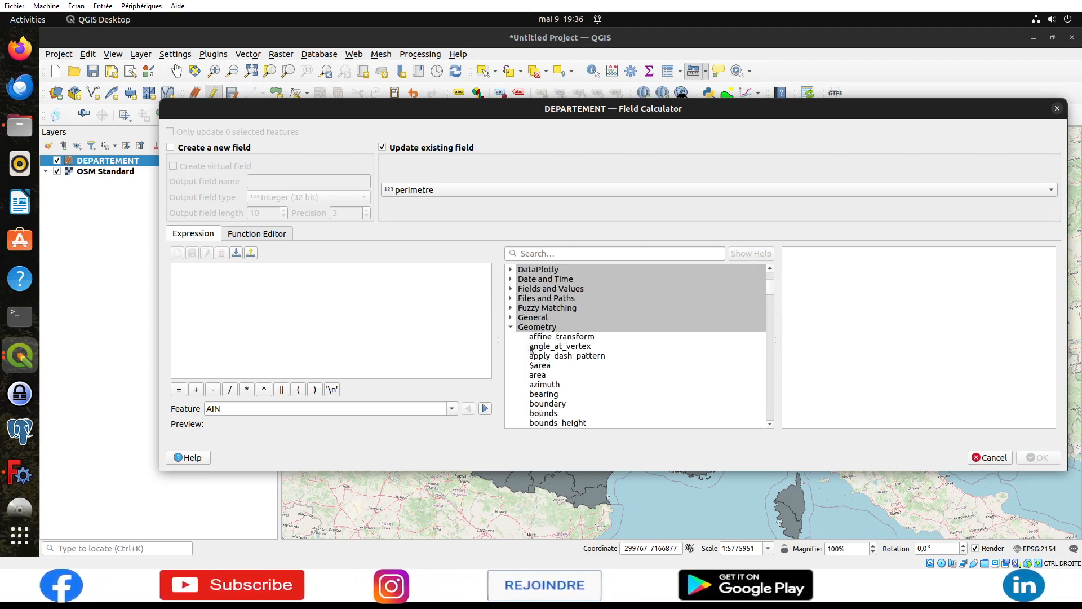
scroll(539, 336, down, 8)
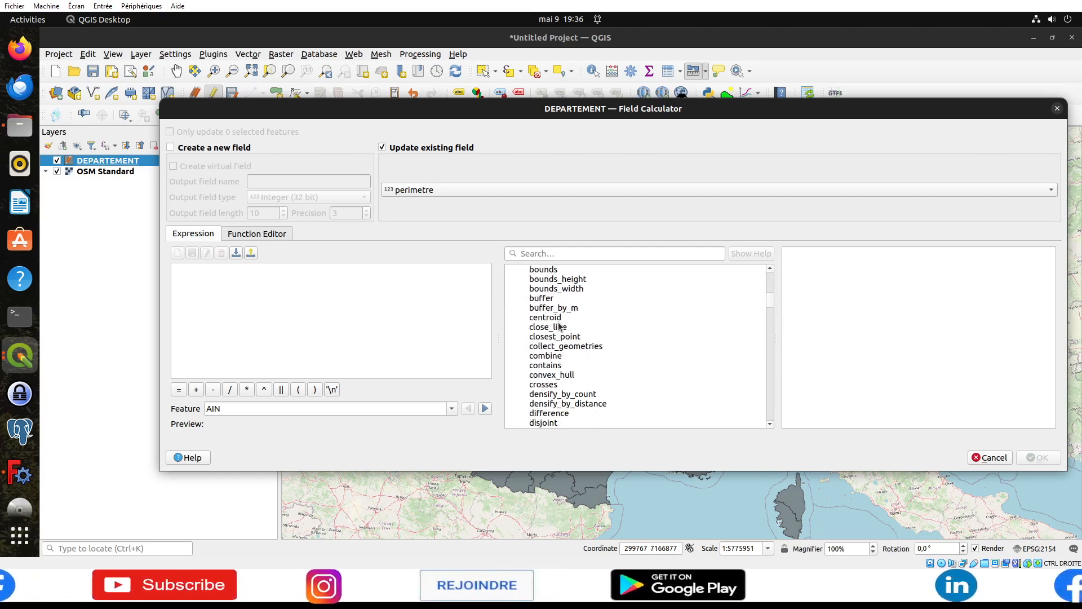
scroll(560, 327, down, 6)
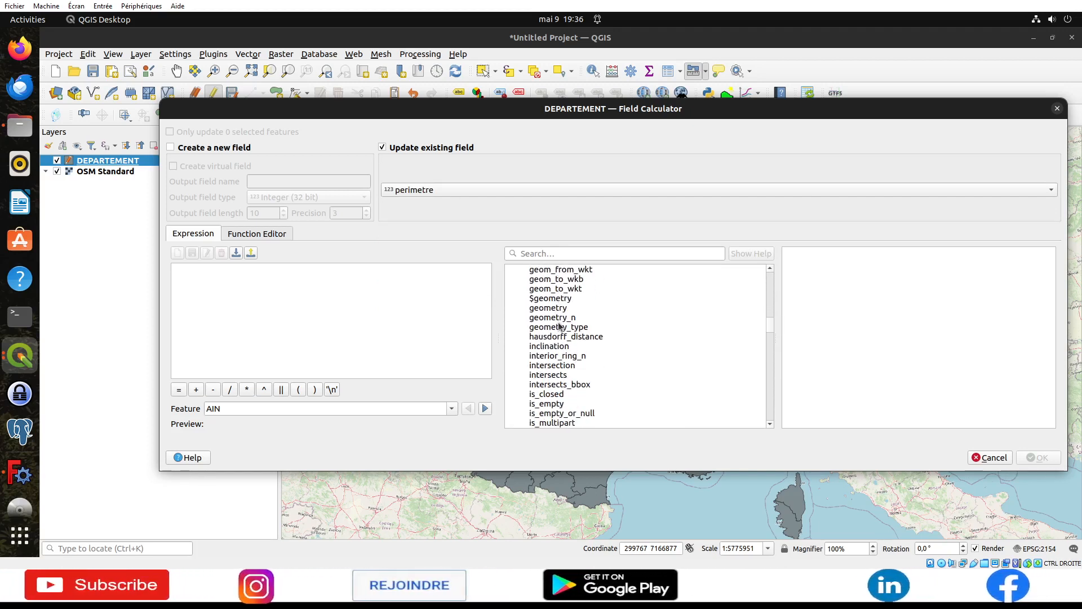
scroll(560, 327, down, 12)
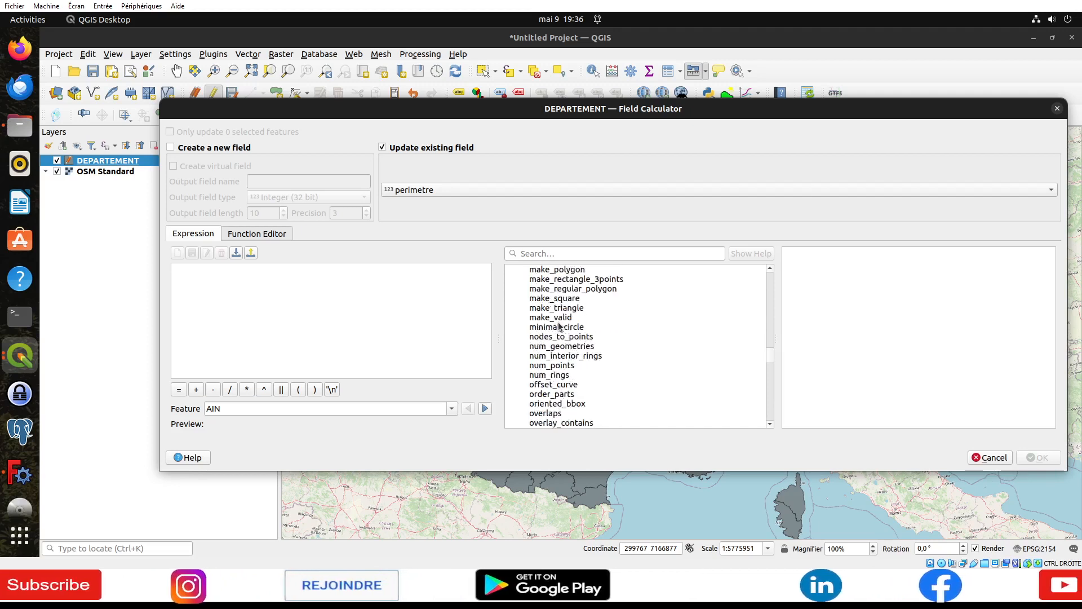
scroll(560, 326, down, 7)
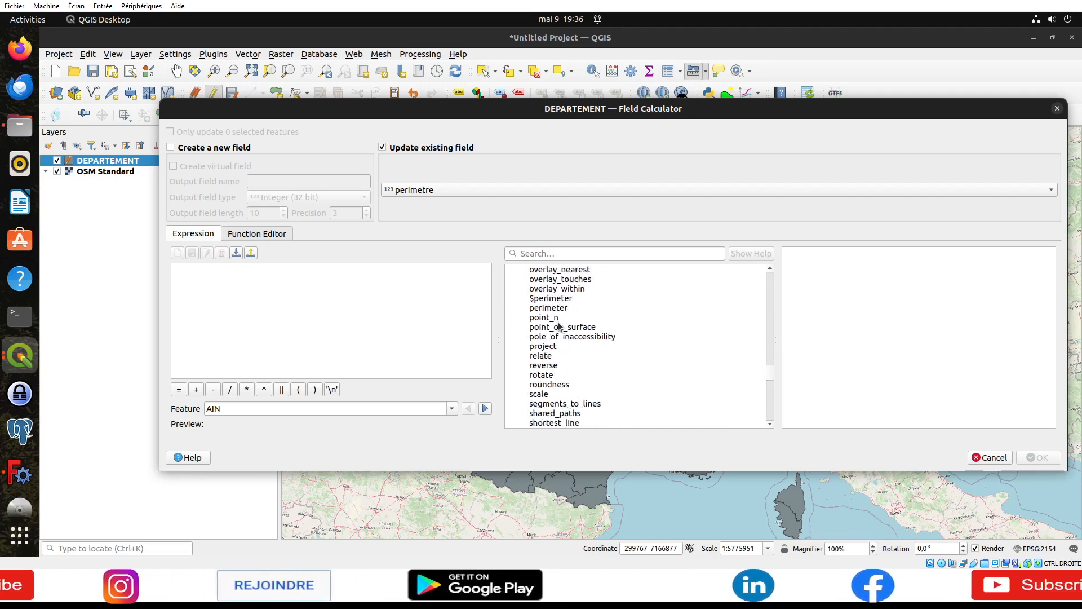
double_click(556, 299)
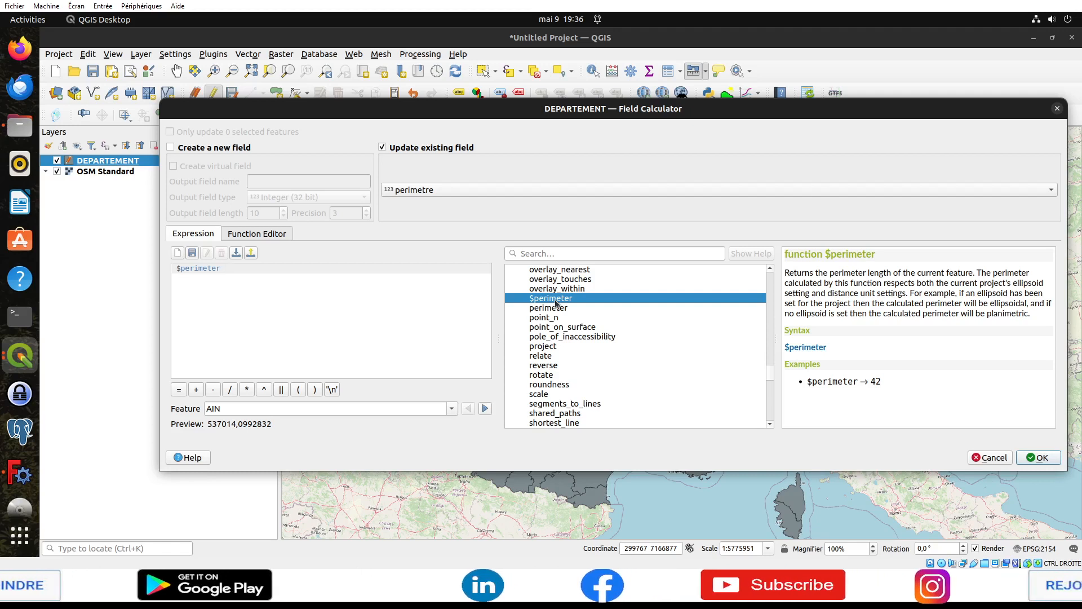
click(1040, 457)
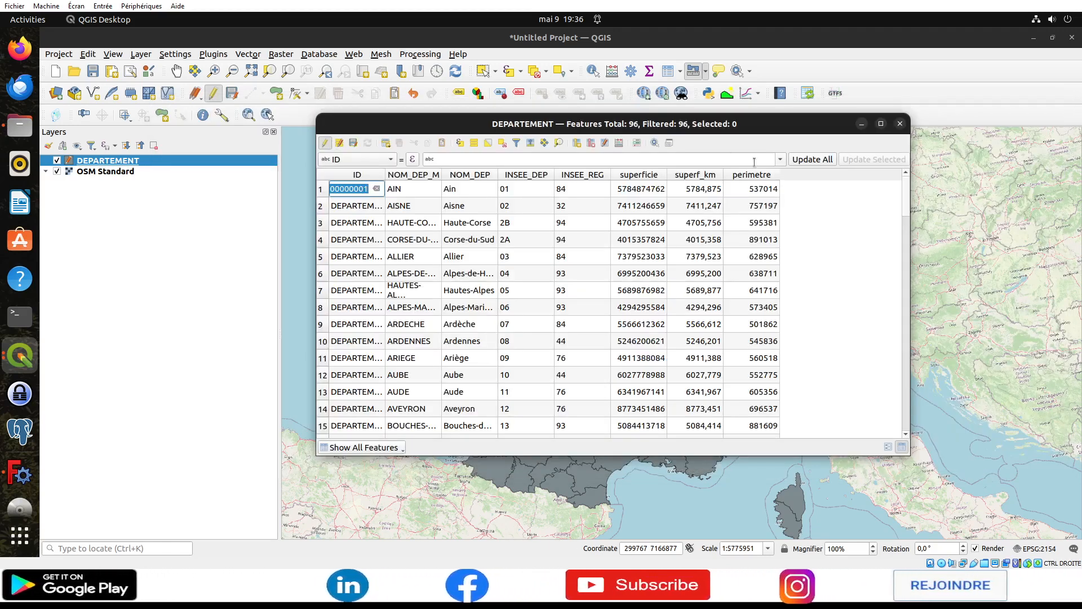
click(785, 193)
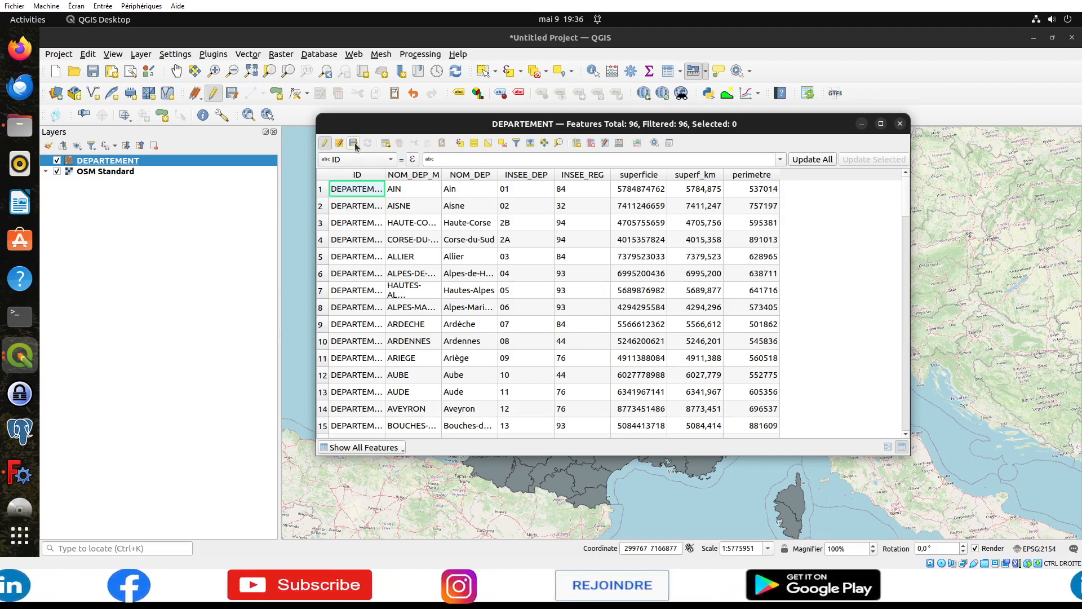
Add another Integer (32 bit) field of length 10 named permetre_m to the attribute table.
click(580, 145)
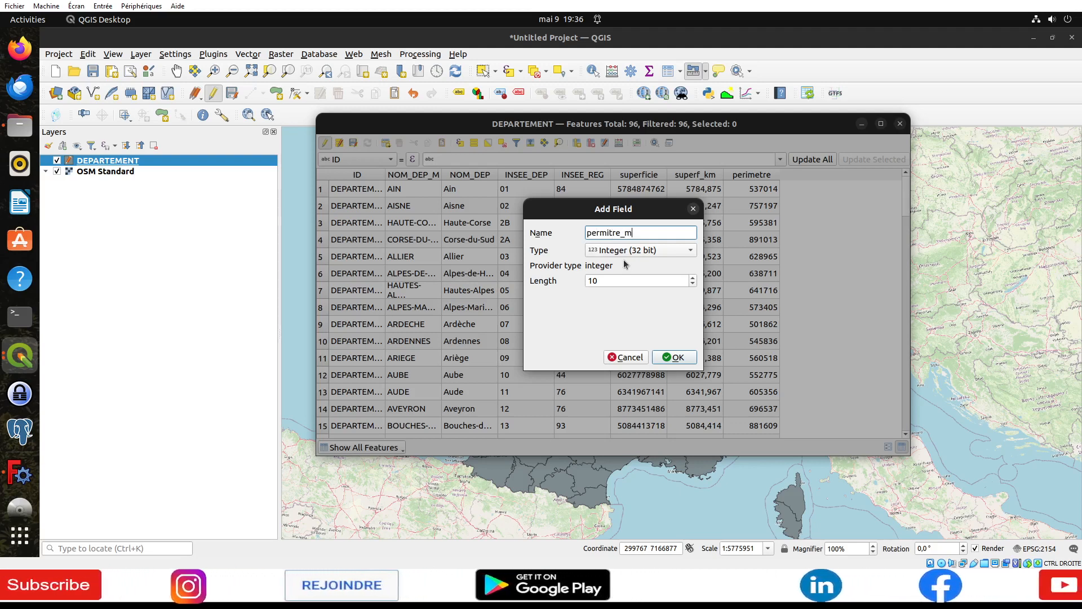
click(603, 232)
key(Delete)
text(e)
click(675, 359)
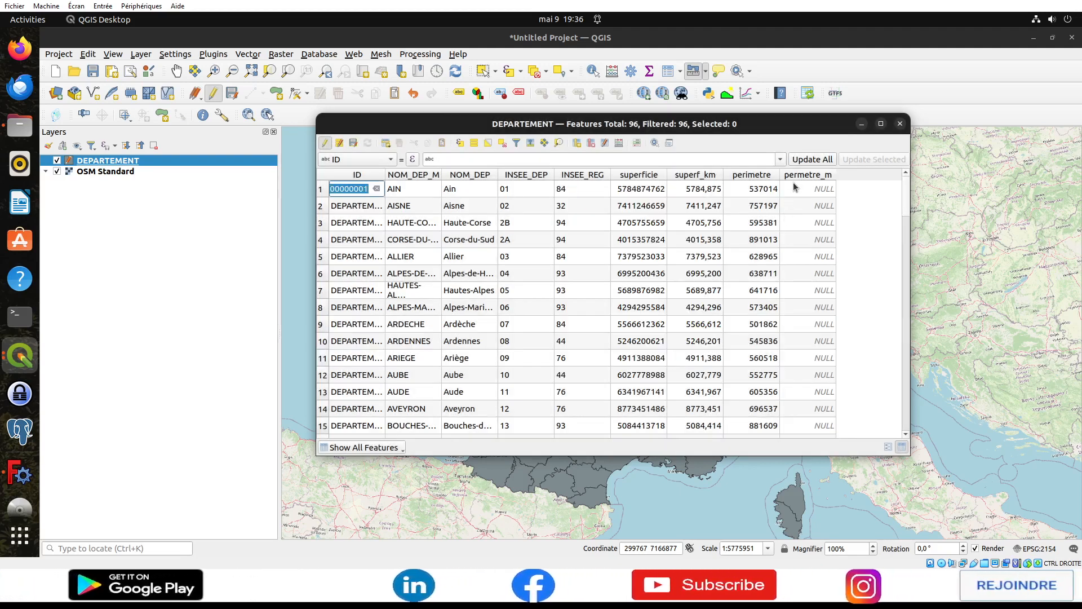
click(611, 156)
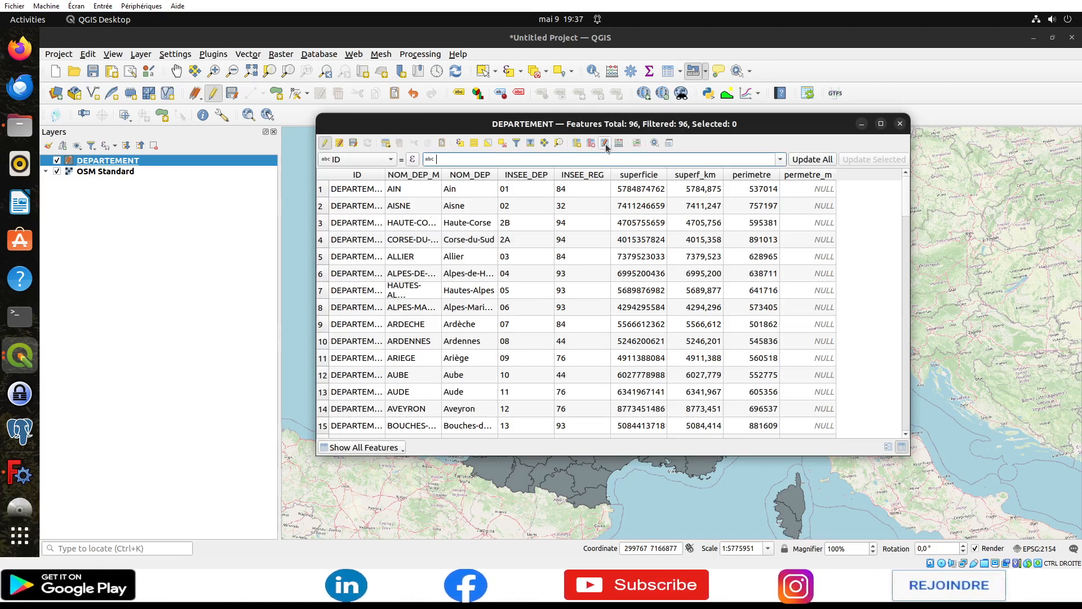
click(605, 144)
click(537, 306)
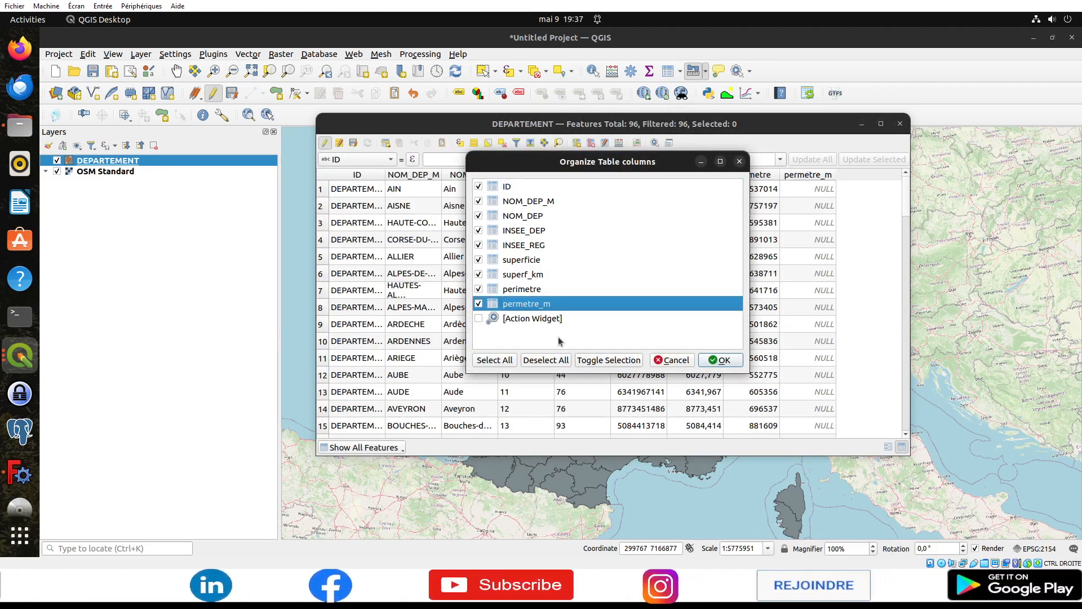
click(739, 163)
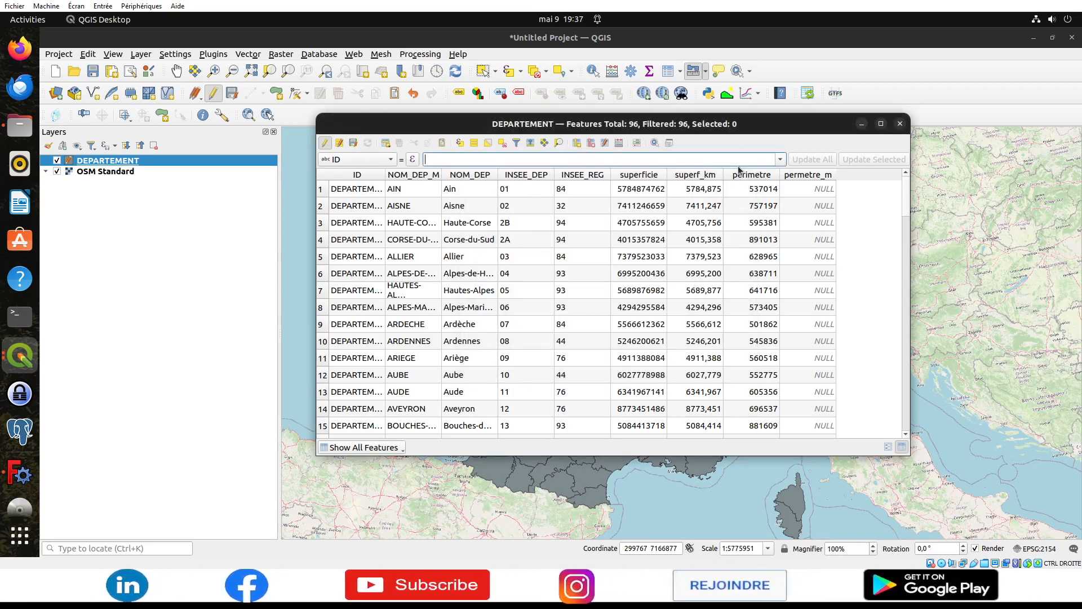
click(857, 249)
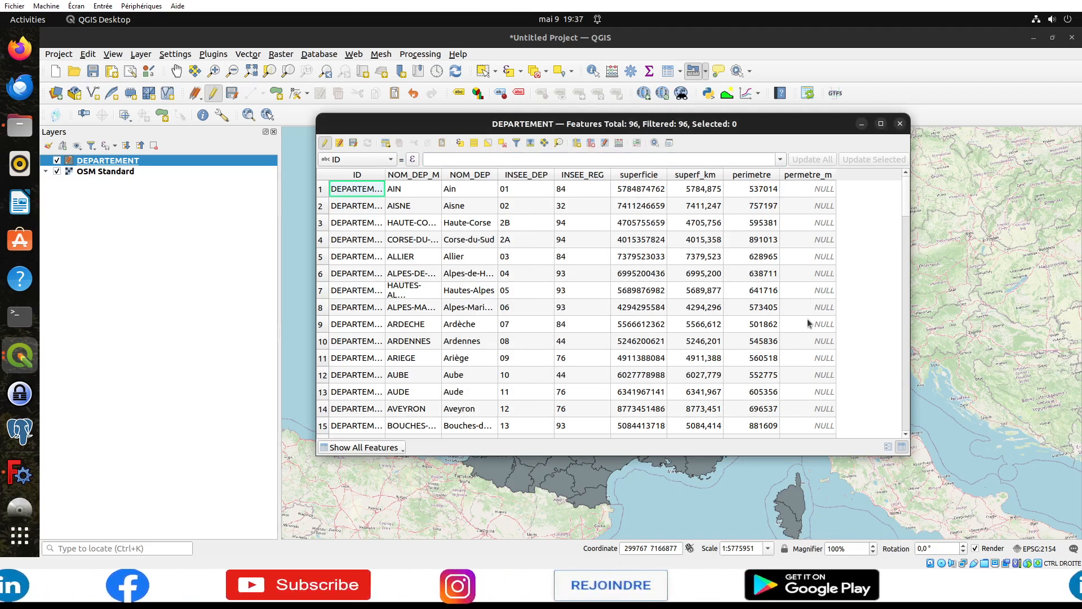
Reopen the field calculator and choose the existing permetre_m field as the one to update.
click(619, 143)
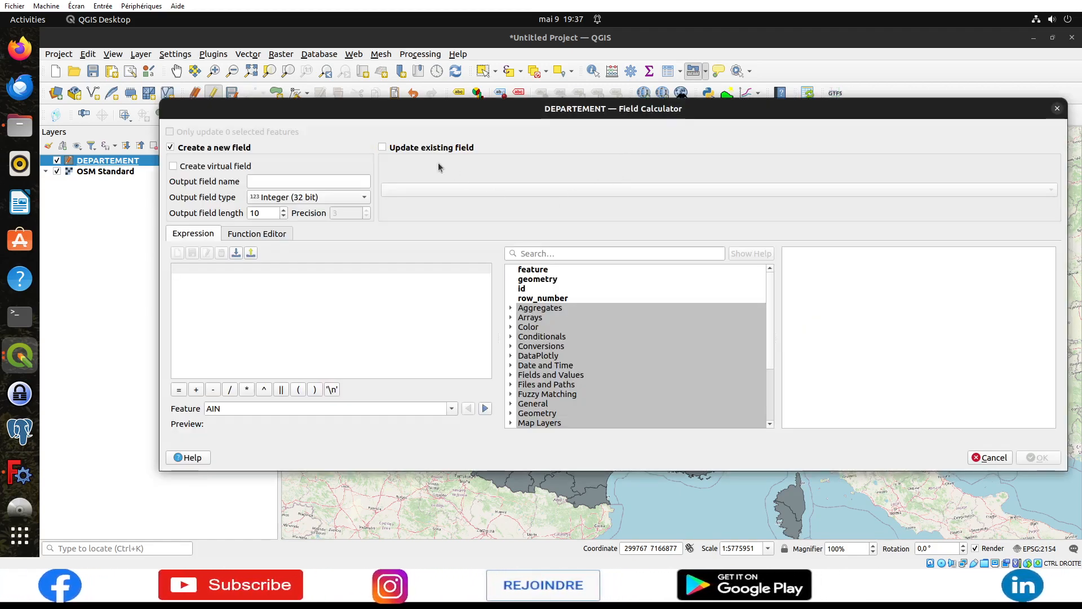
click(435, 148)
click(462, 190)
scroll(468, 271, down, 1)
click(468, 300)
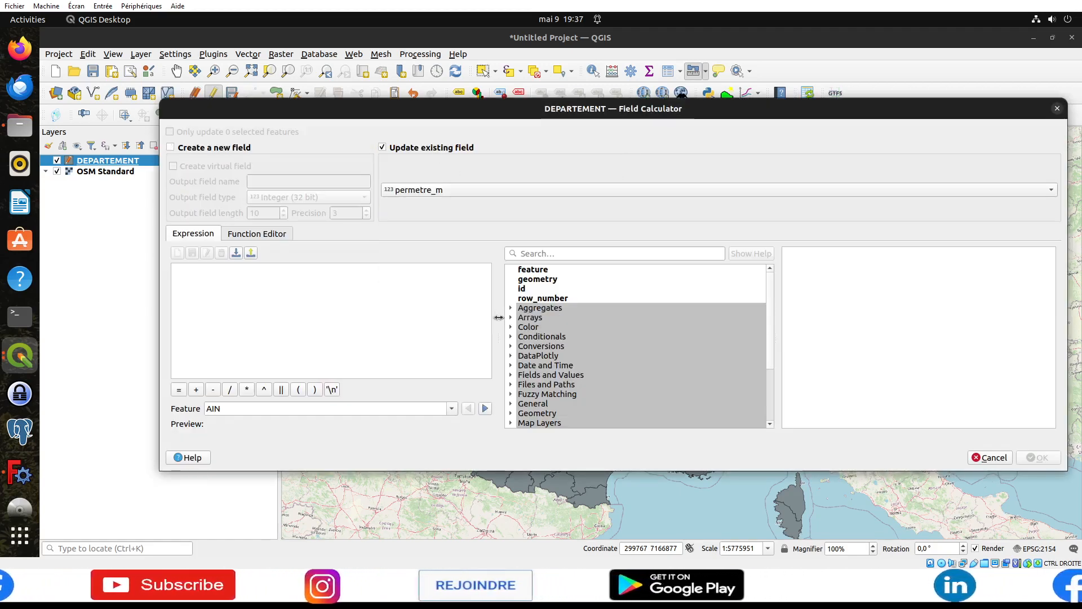
Insert the geometry function $perimeter into the expression for the permetre_m field.
scroll(506, 325, down, 2)
click(513, 356)
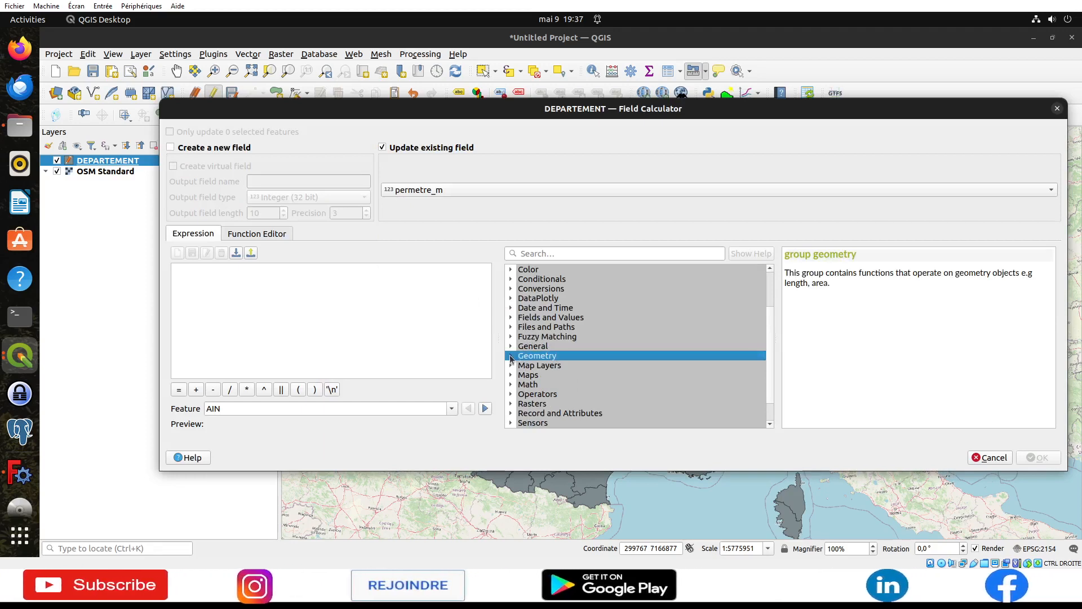
click(510, 357)
scroll(555, 353, down, 20)
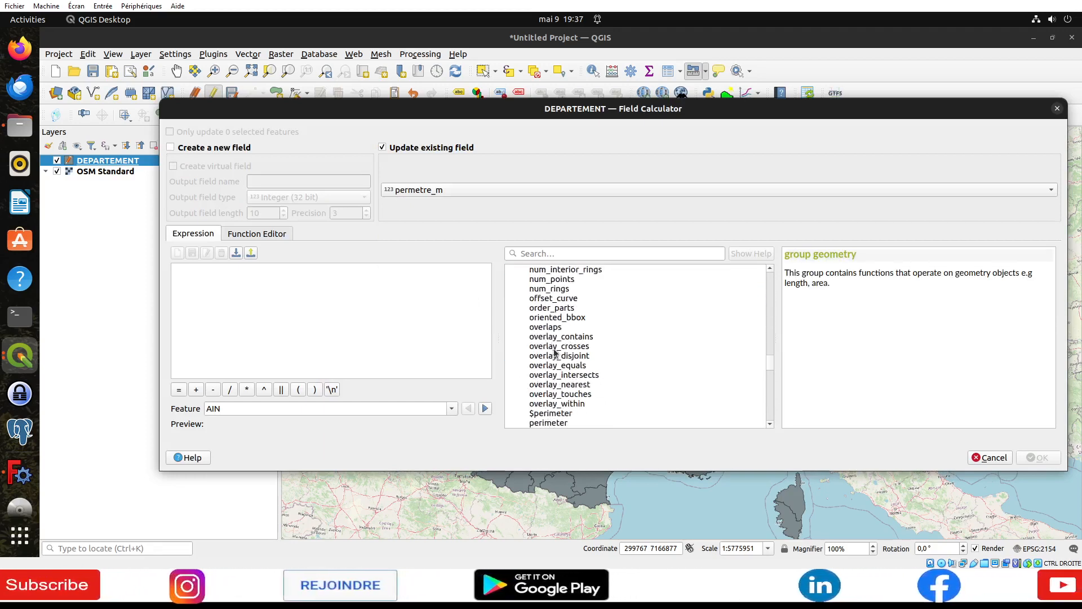
scroll(555, 352, down, 12)
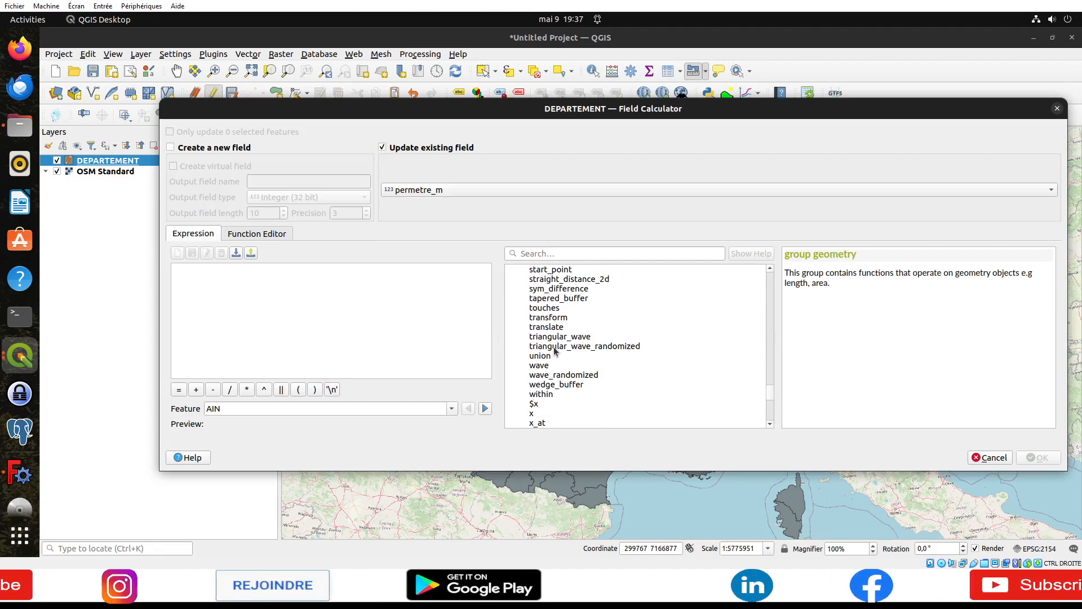
scroll(554, 347, up, 6)
scroll(557, 336, up, 2)
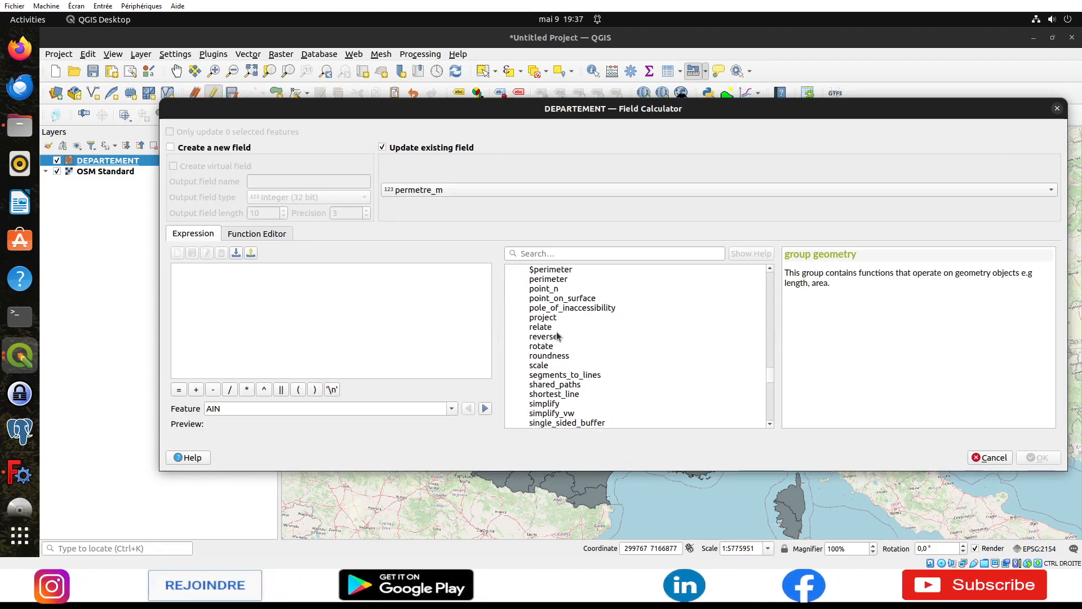
double_click(551, 297)
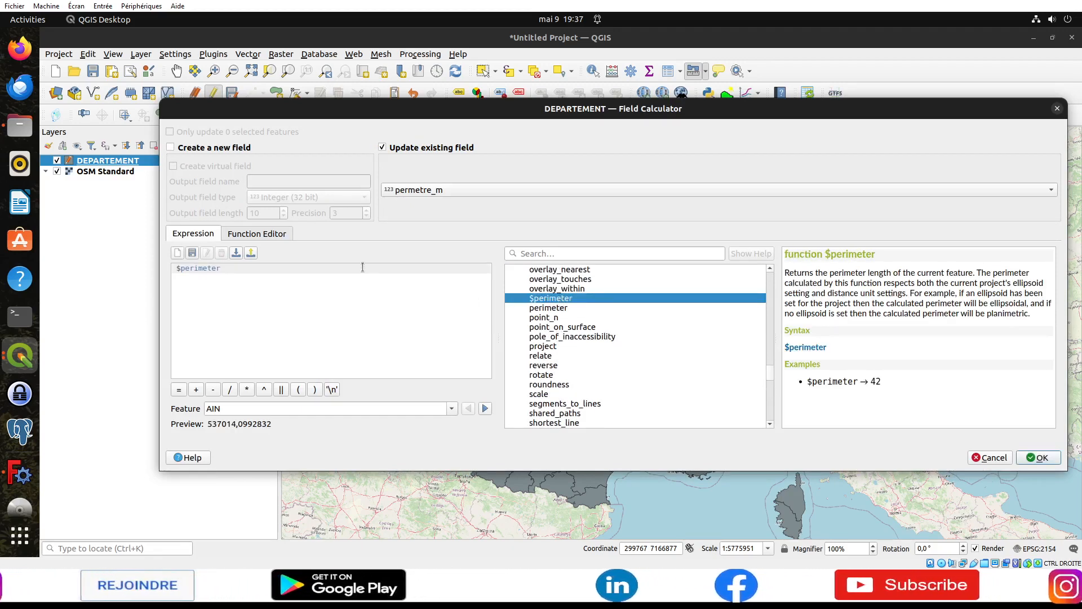
Divide the $perimeter expression by 1000 and apply the calculation to permetre_m for all departments.
text(/100)
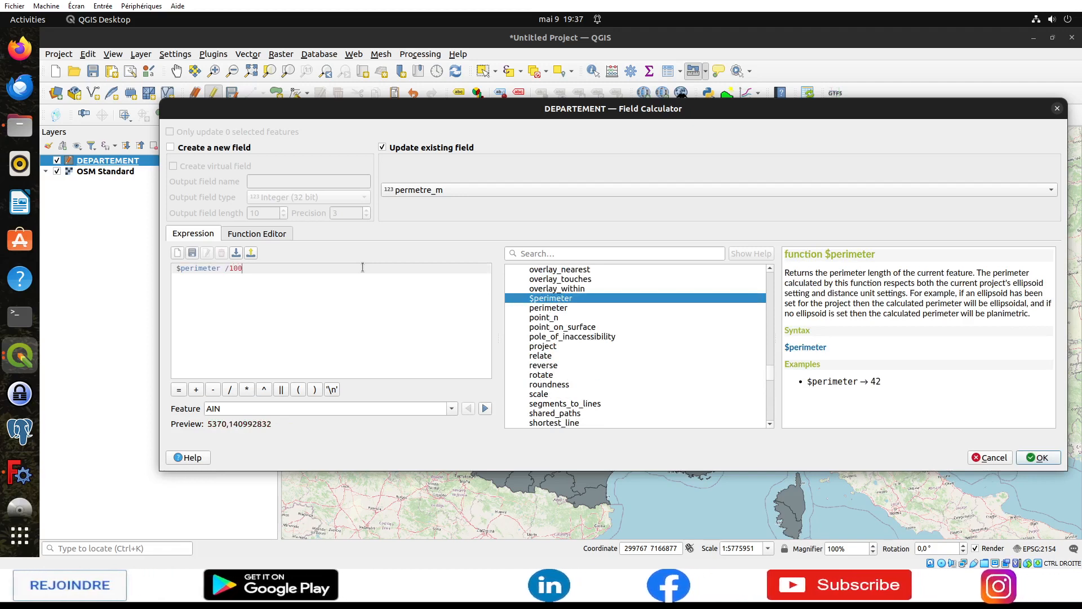
text(0)
key(Return)
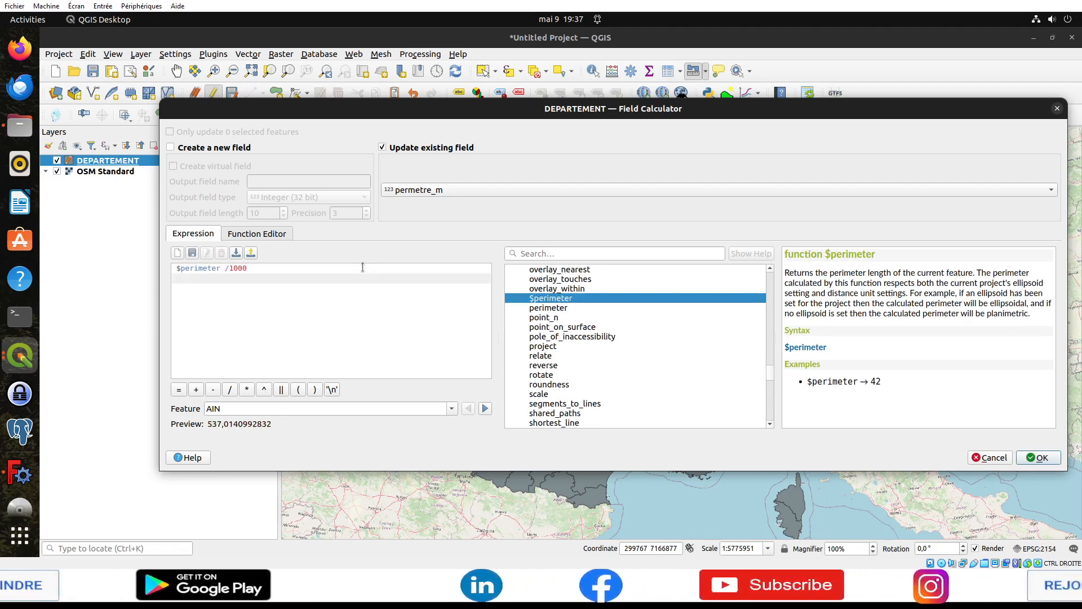
click(1039, 457)
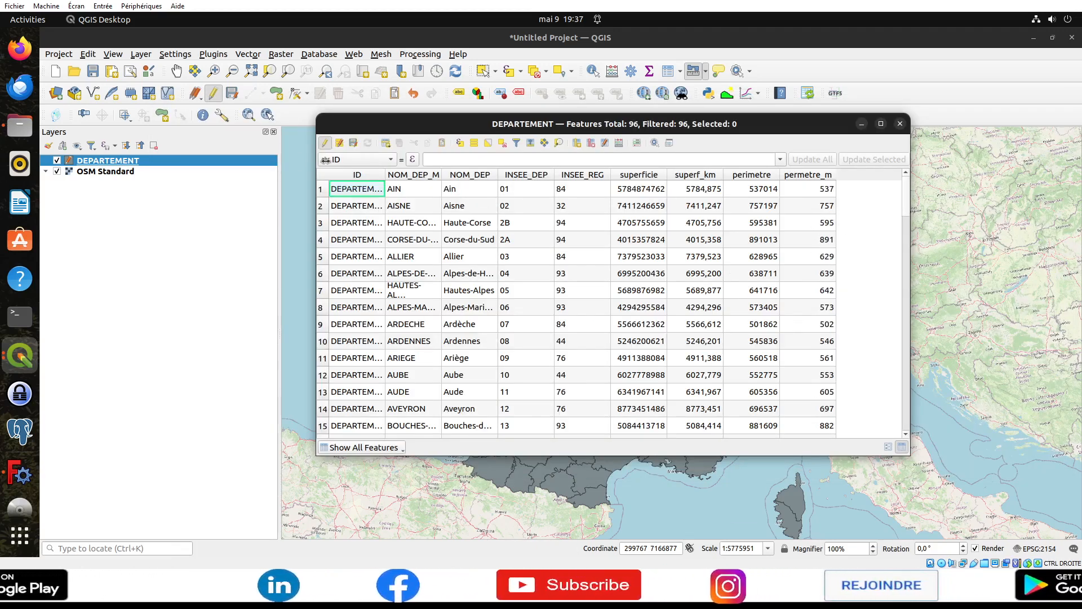
Save the attribute edits of the DEPARTEMENT layer and turn off its editing mode.
click(353, 143)
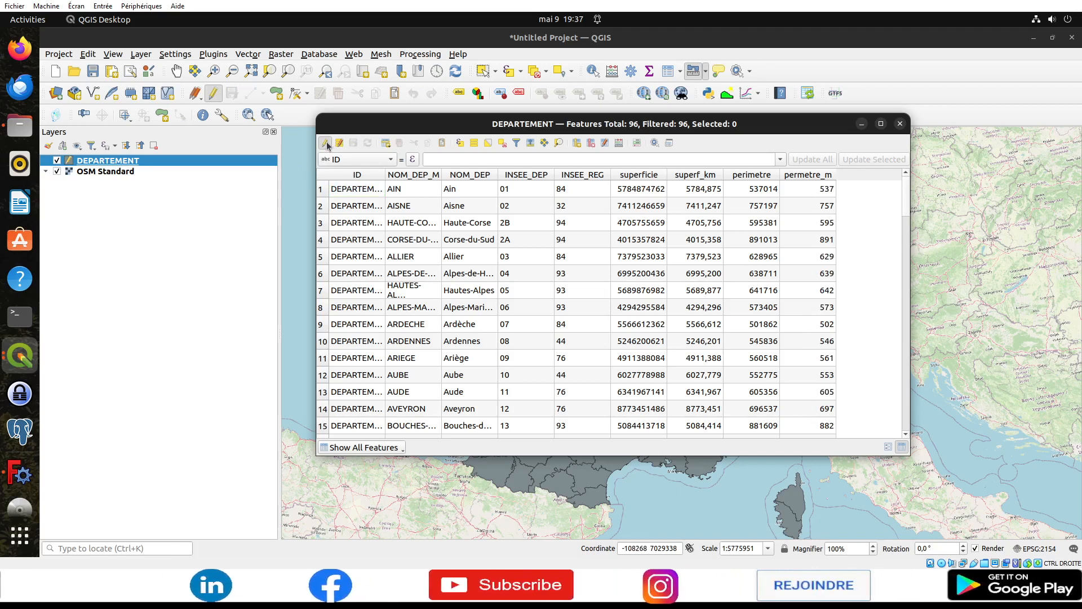
click(326, 143)
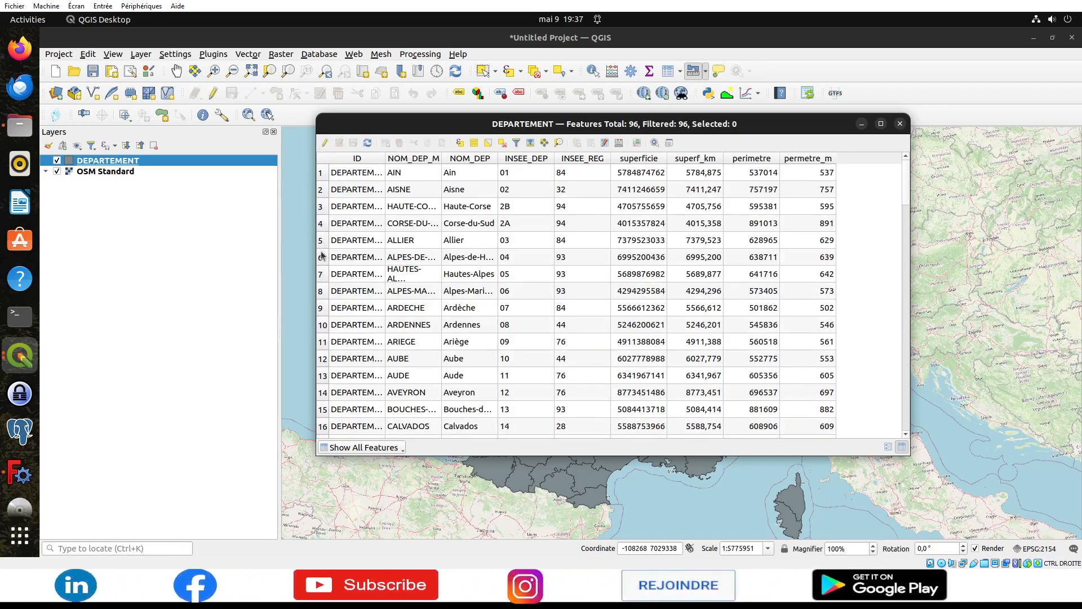
Select the ALPES-MARITIMES record, close the attribute table and view that department up close on the map.
click(321, 291)
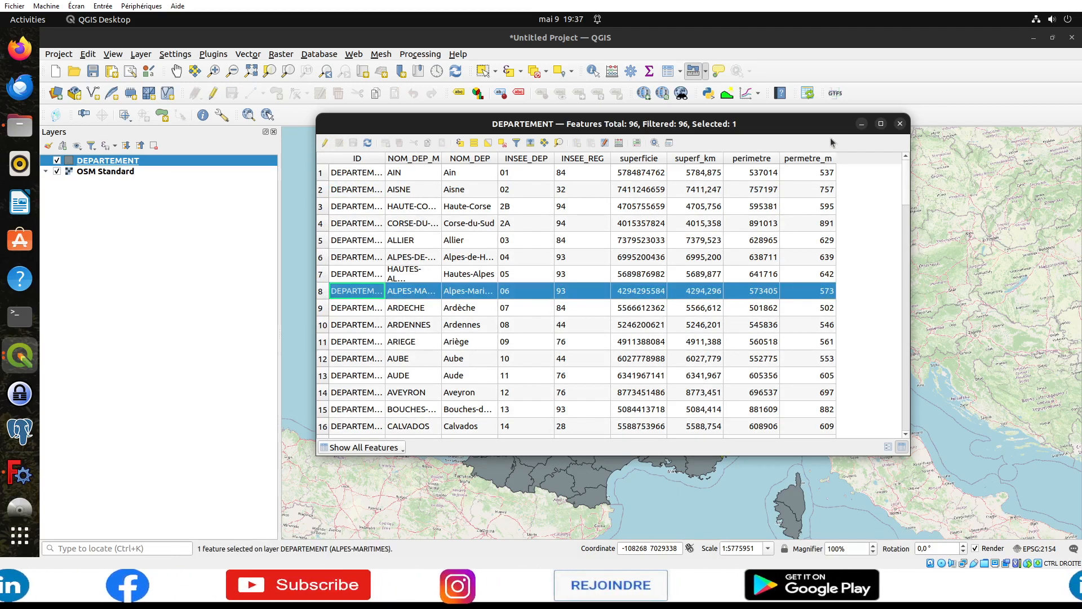
click(900, 123)
scroll(743, 458, up, 2)
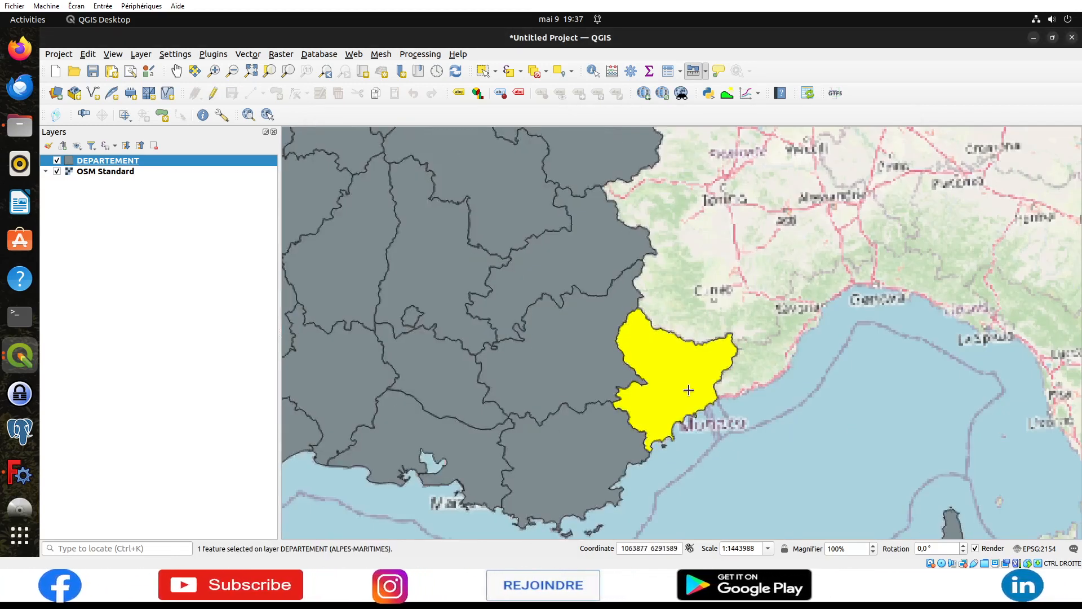
Review the calculation info of the Measure Area tool, close its window and deselect the ALPES-MARITIMES department.
click(695, 72)
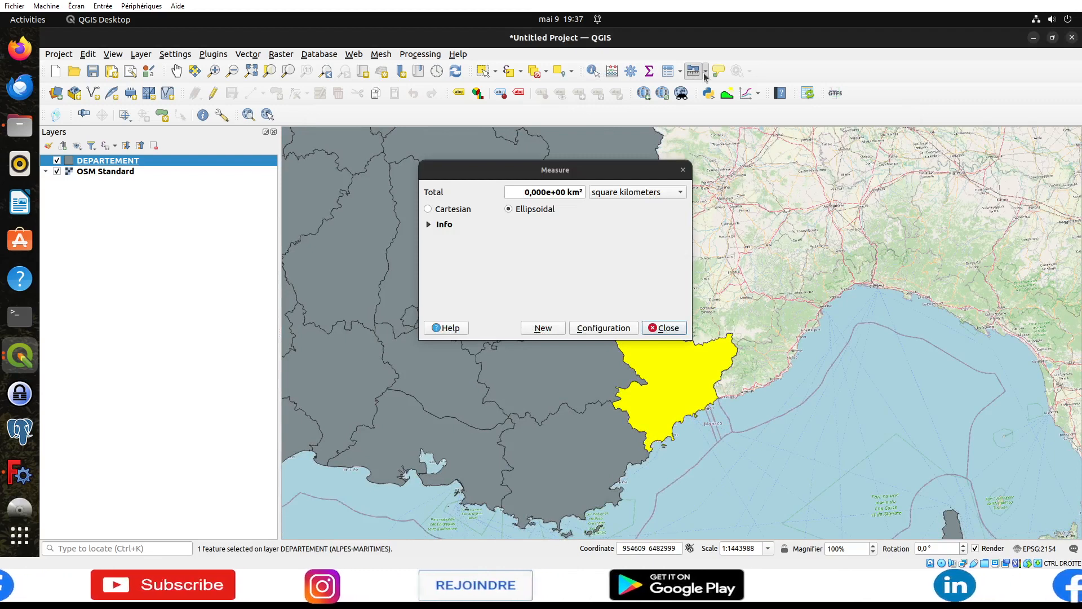
click(705, 72)
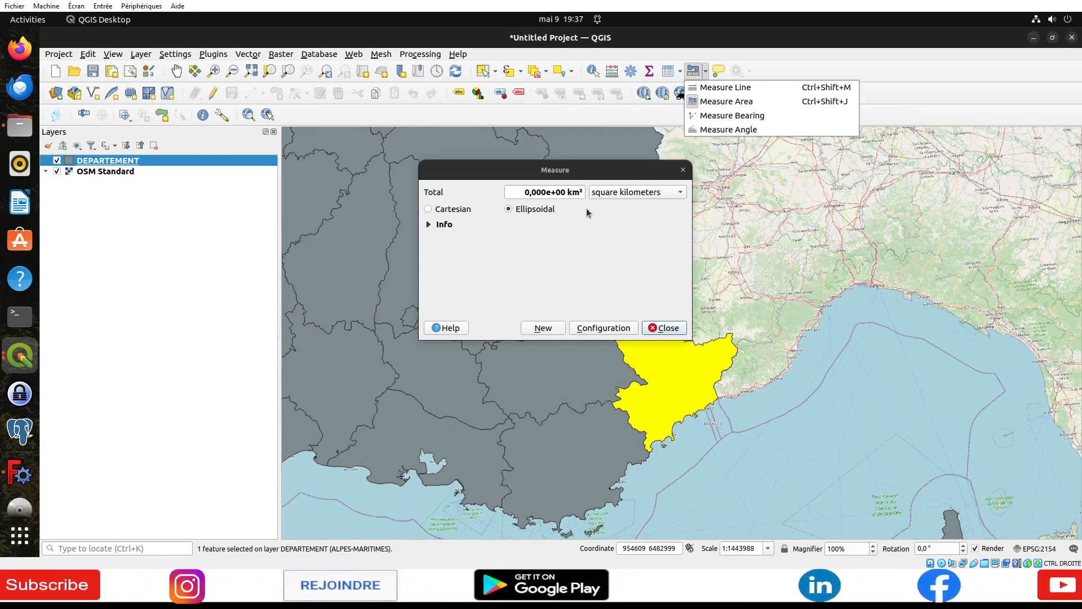
click(430, 225)
click(431, 225)
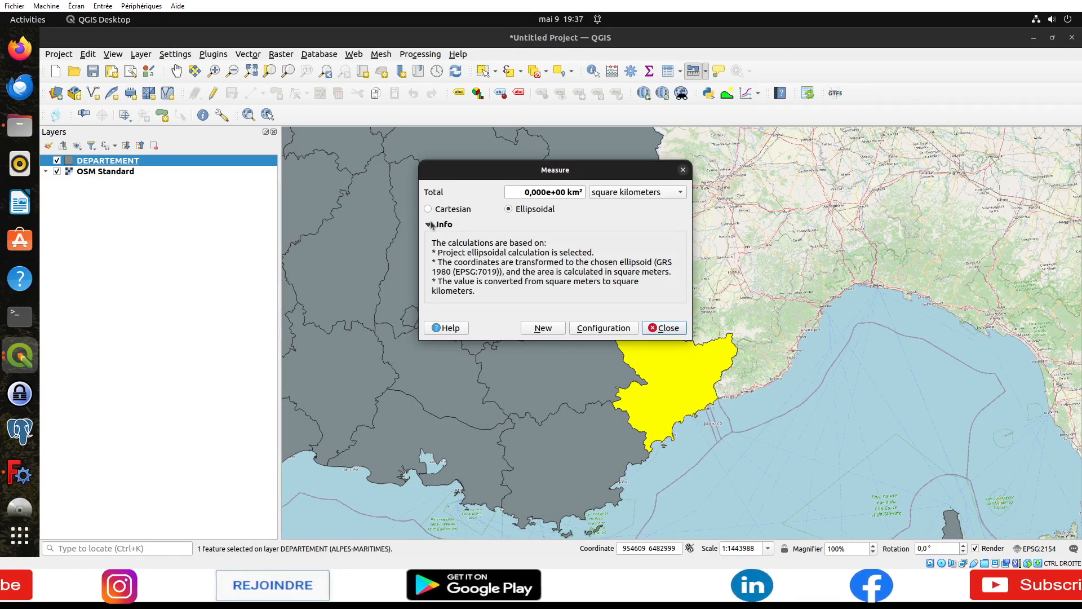
click(683, 170)
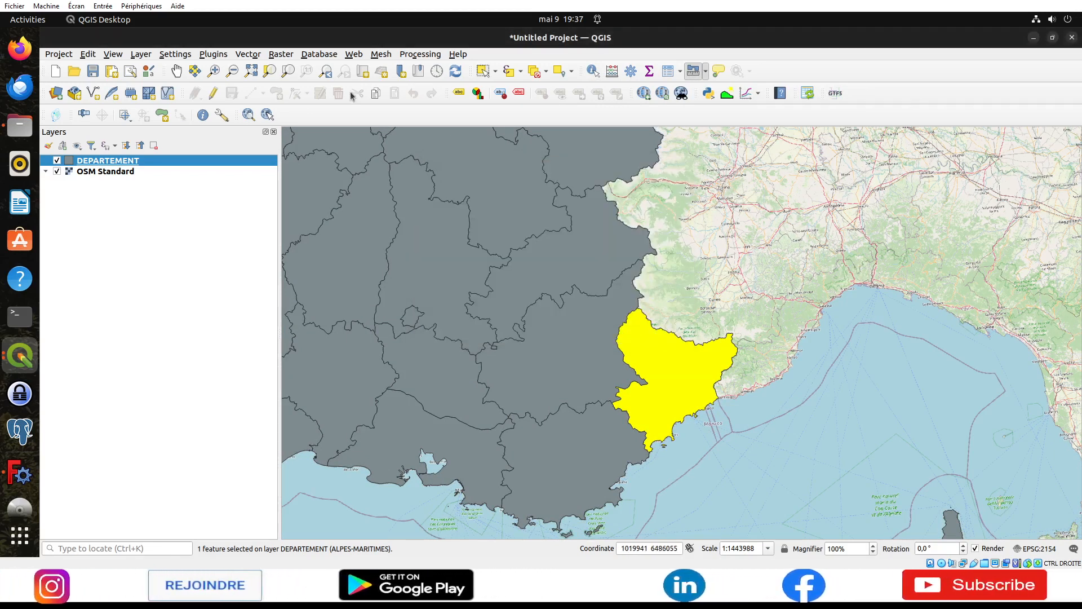
click(535, 70)
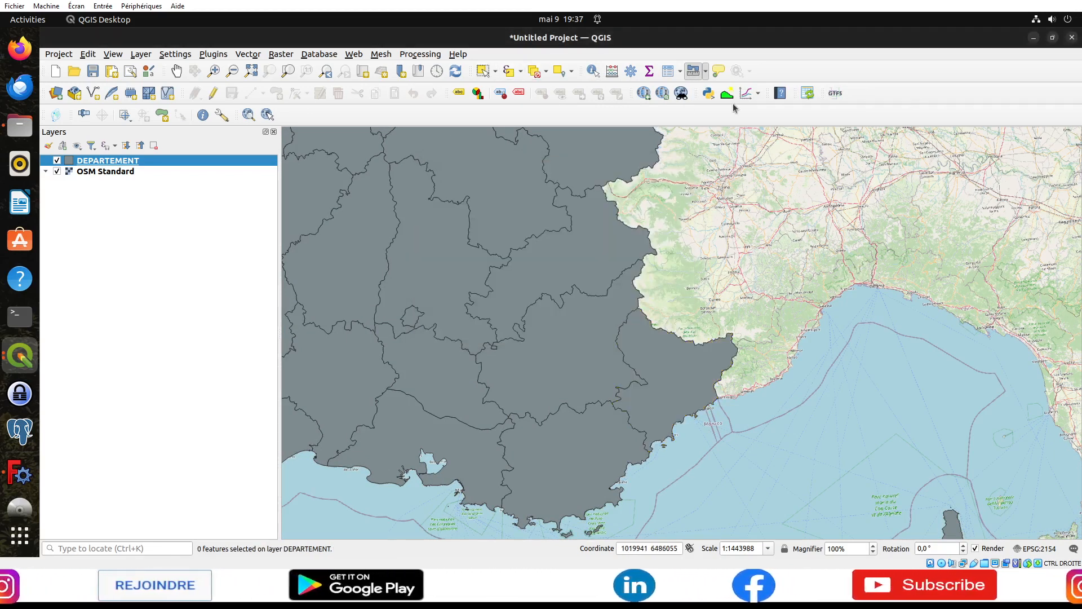
Switch to the Measure Line tool and close its measurement window.
click(706, 73)
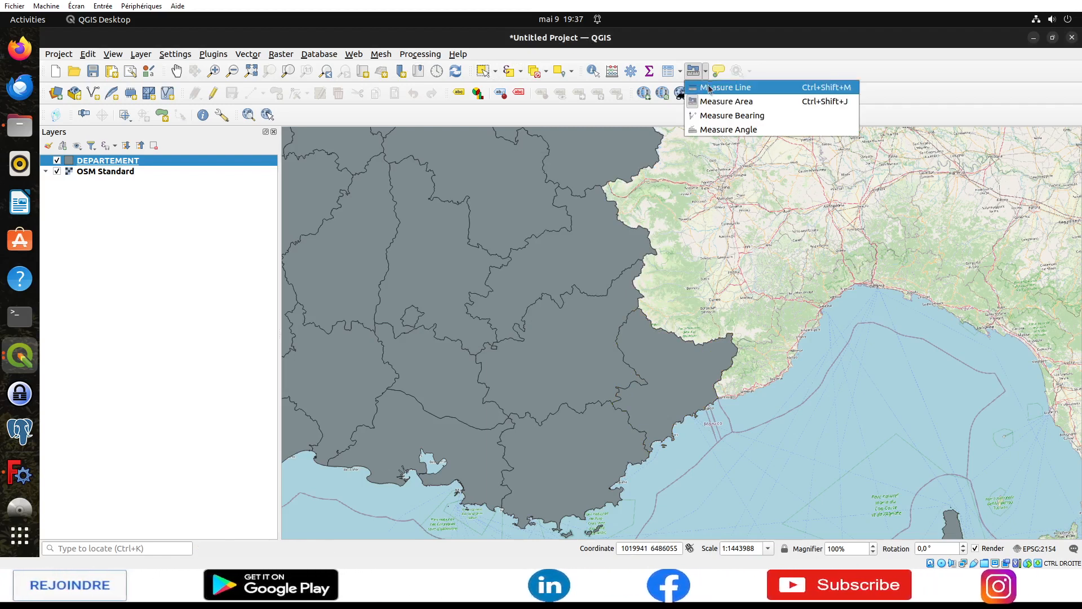
click(709, 87)
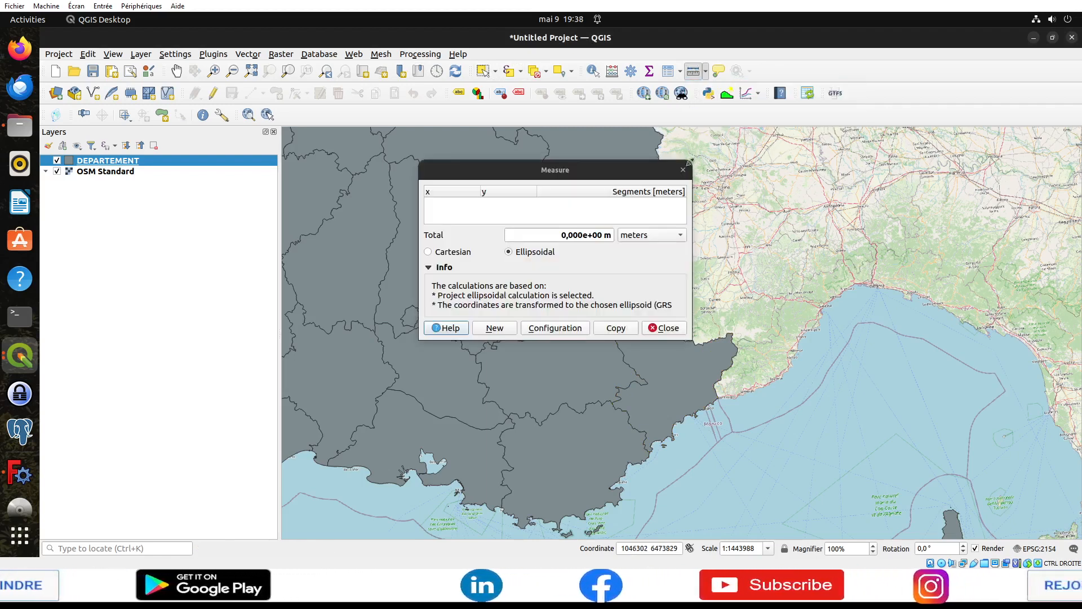
click(689, 171)
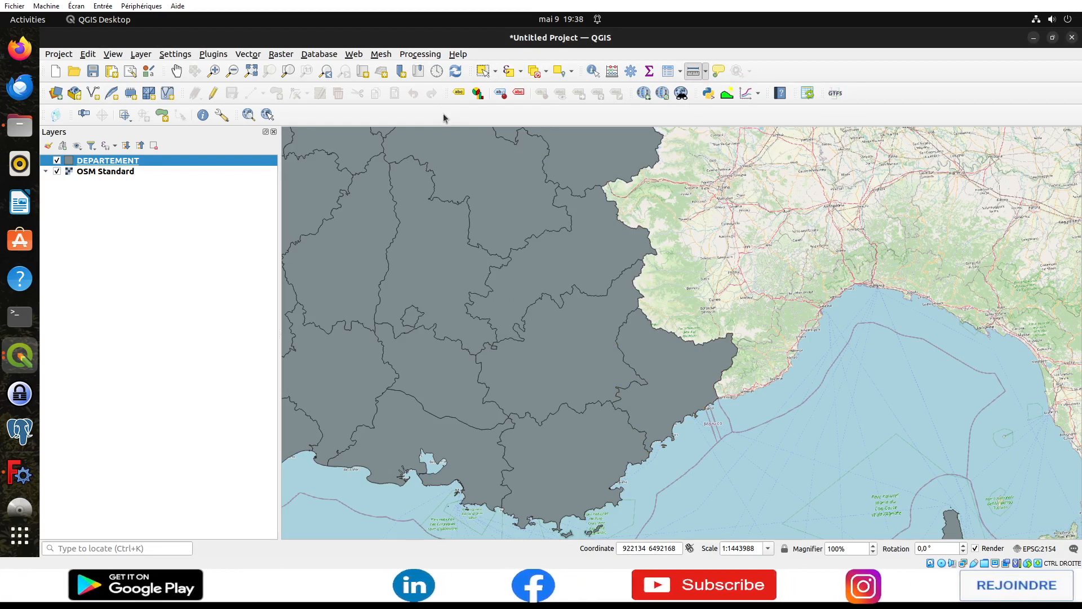
Reopen the DEPARTEMENT attribute table to review the perimetre and permetre_m columns.
click(667, 71)
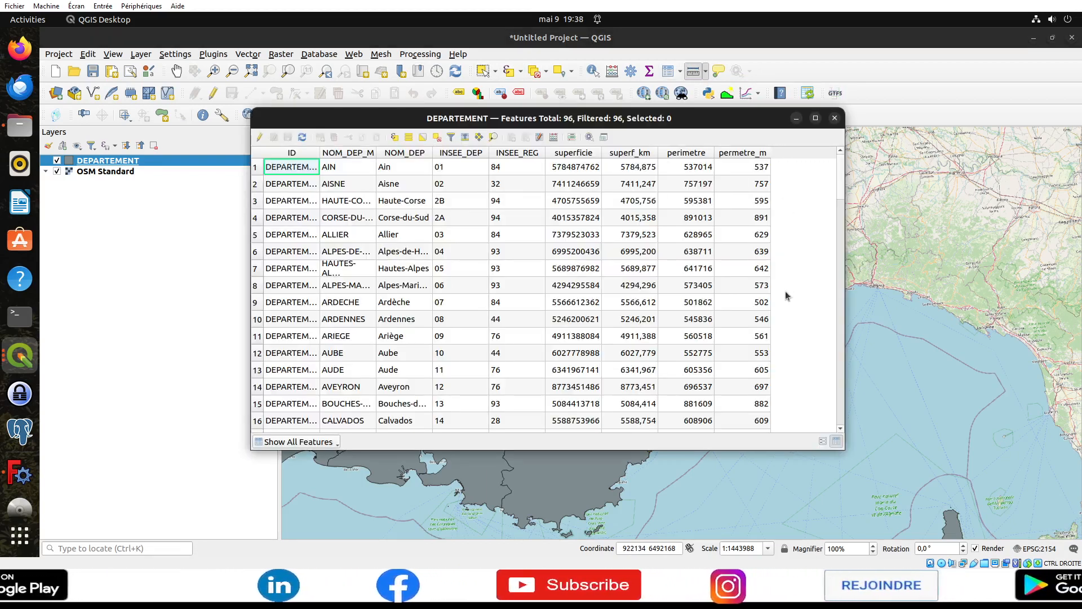